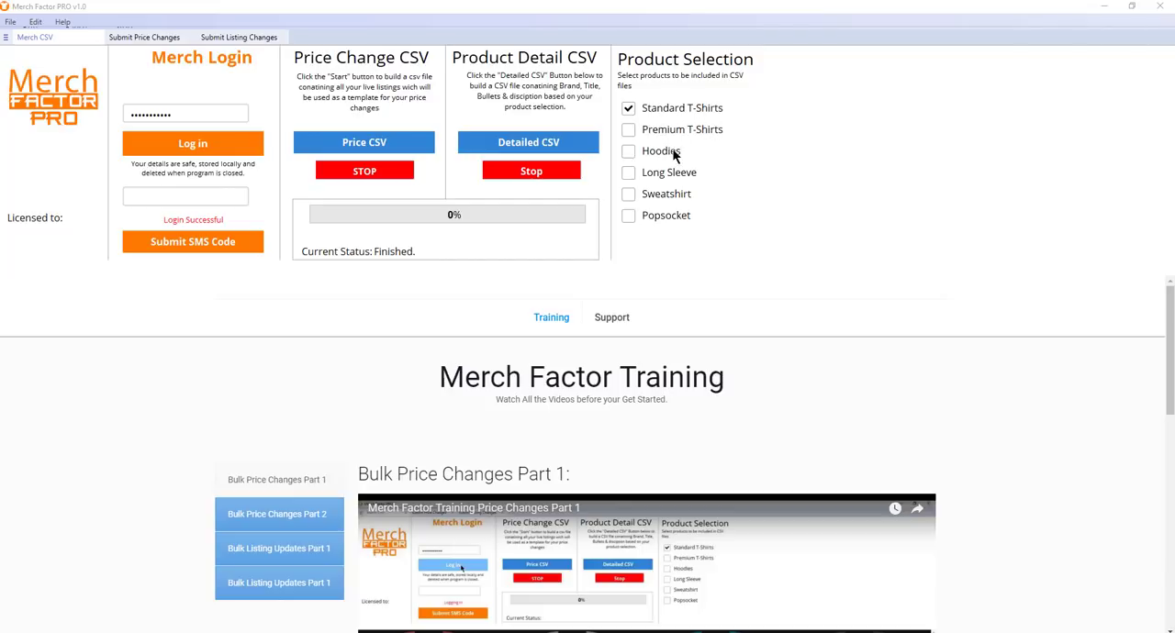
Export the price change CSV with only Standard T-Shirts selected, then dismiss the export message
{"action": "left_click", "coordinate": [628, 130]}
{"action": "left_click", "coordinate": [630, 152]}
{"action": "left_click", "coordinate": [632, 135]}
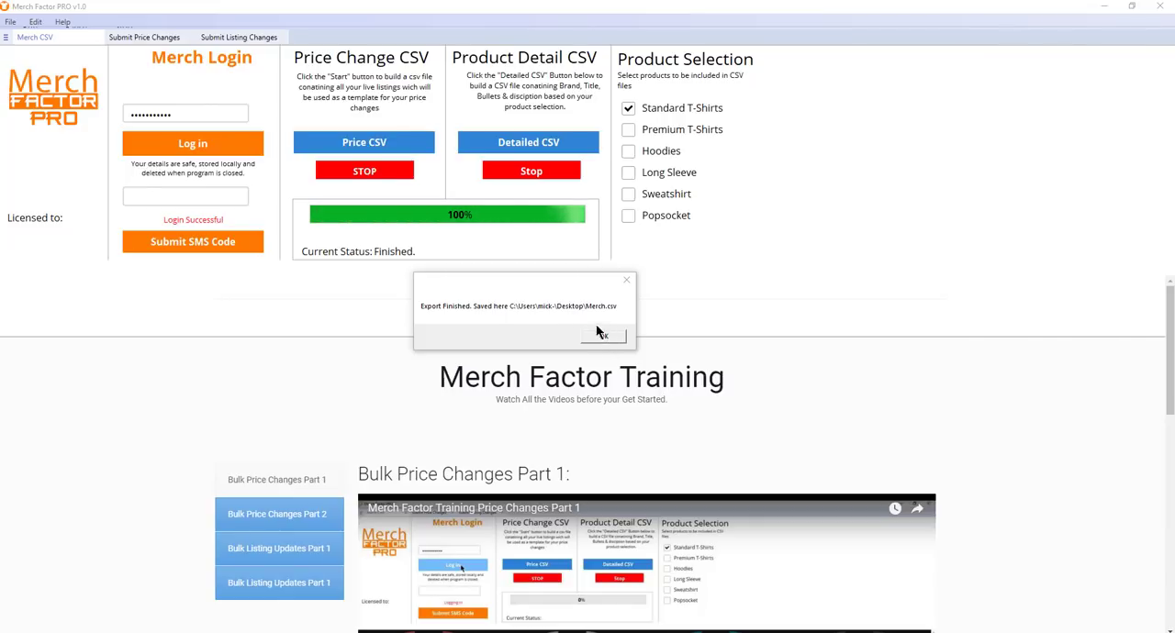
{"action": "left_click", "coordinate": [617, 336]}
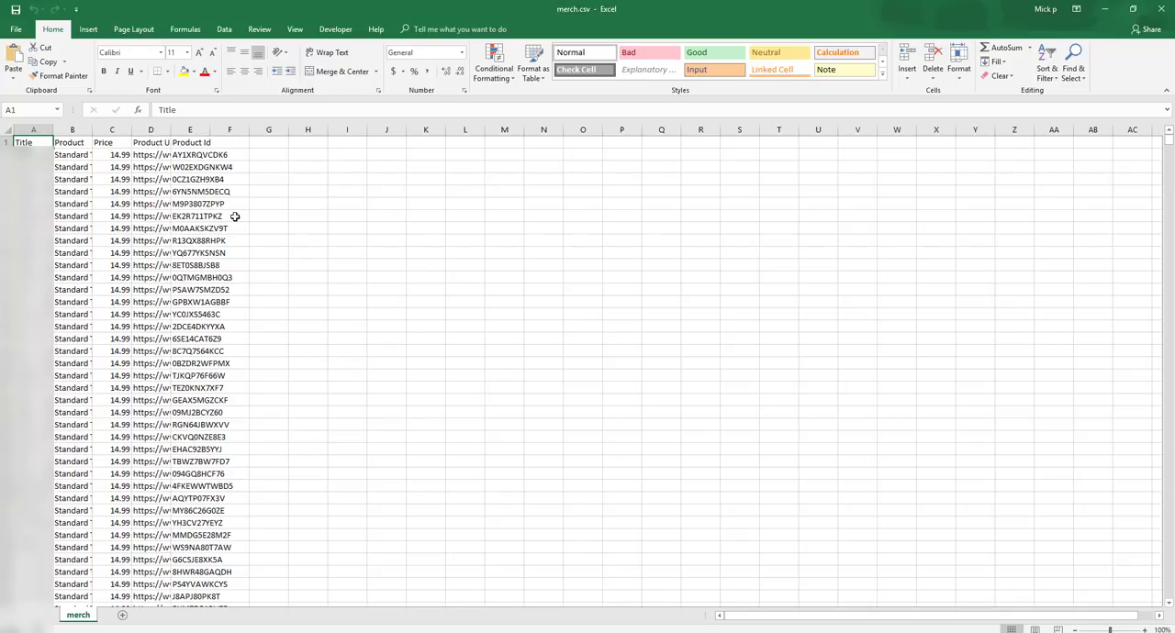
Switch to merch.csv in Excel and look through the exported products, prices and product IDs down to the last row
{"action": "scroll", "coordinate": [232, 228], "scroll_direction": "down", "scroll_amount": 15}
{"action": "scroll", "coordinate": [233, 229], "scroll_direction": "down", "scroll_amount": 15}
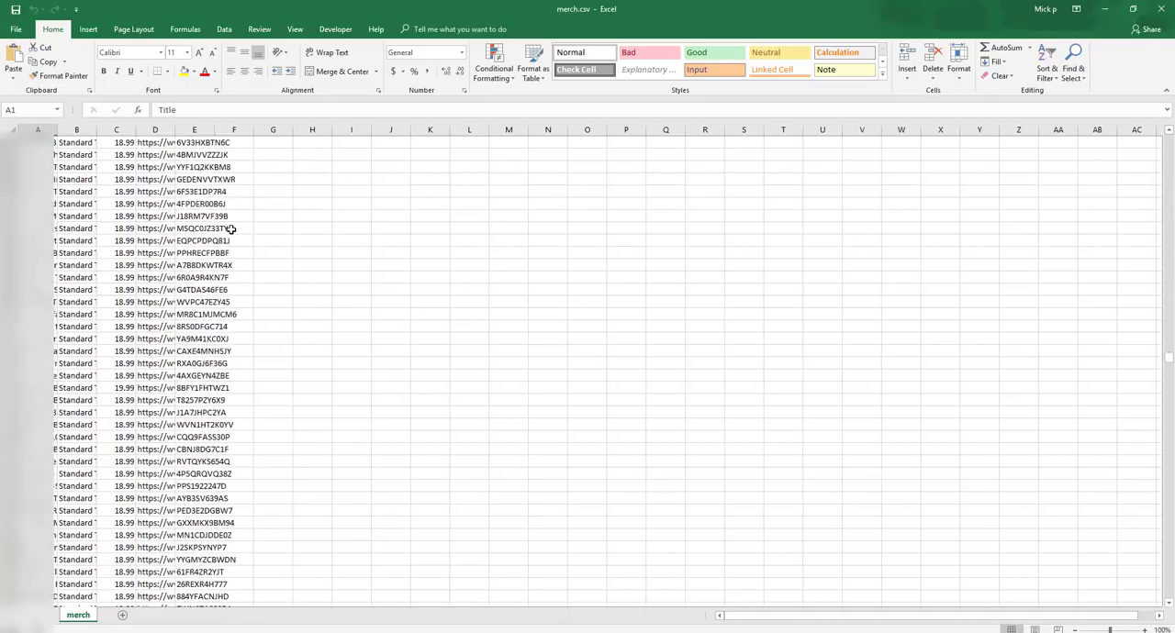
{"action": "scroll", "coordinate": [234, 231], "scroll_direction": "down", "scroll_amount": 20}
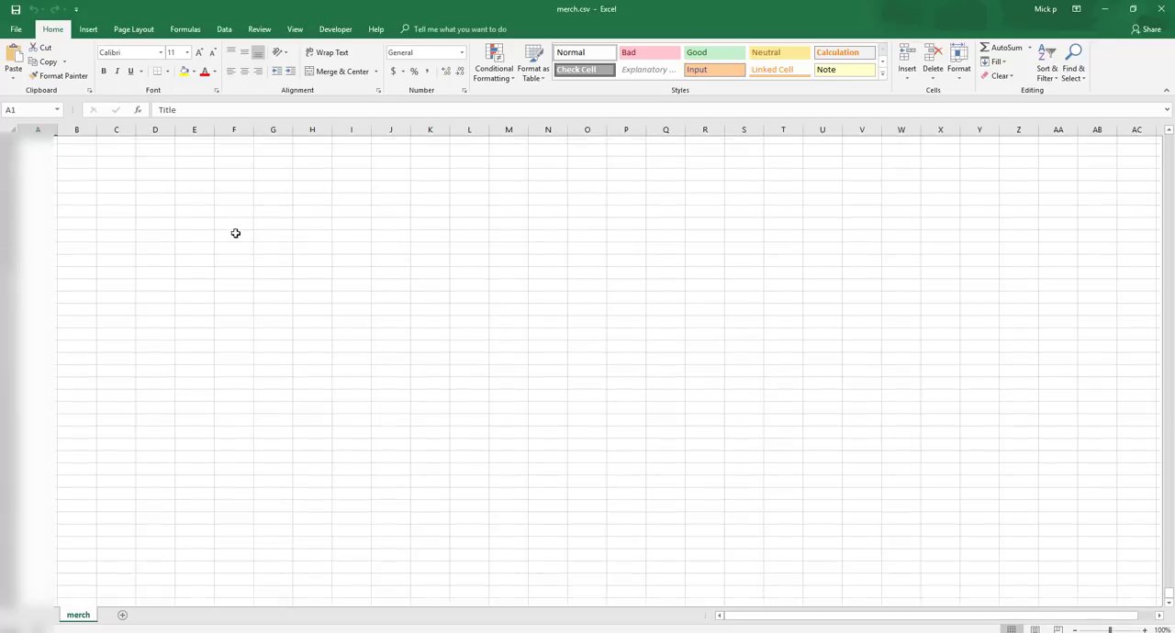
{"action": "scroll", "coordinate": [234, 233], "scroll_direction": "up", "scroll_amount": 5}
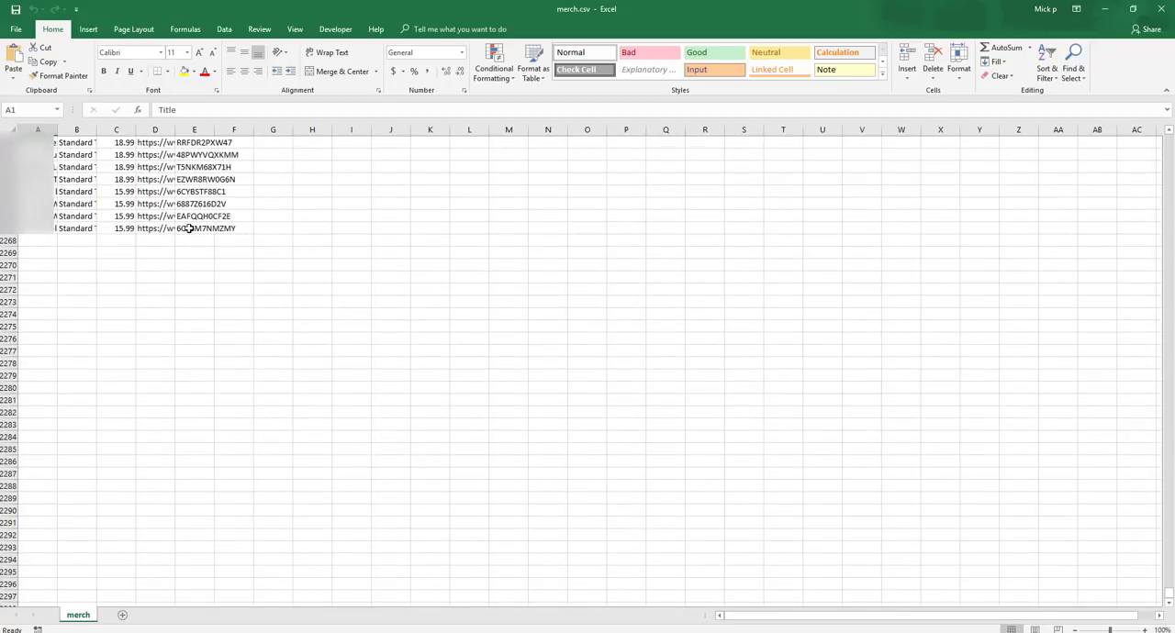
{"action": "scroll", "coordinate": [188, 229], "scroll_direction": "up", "scroll_amount": 15}
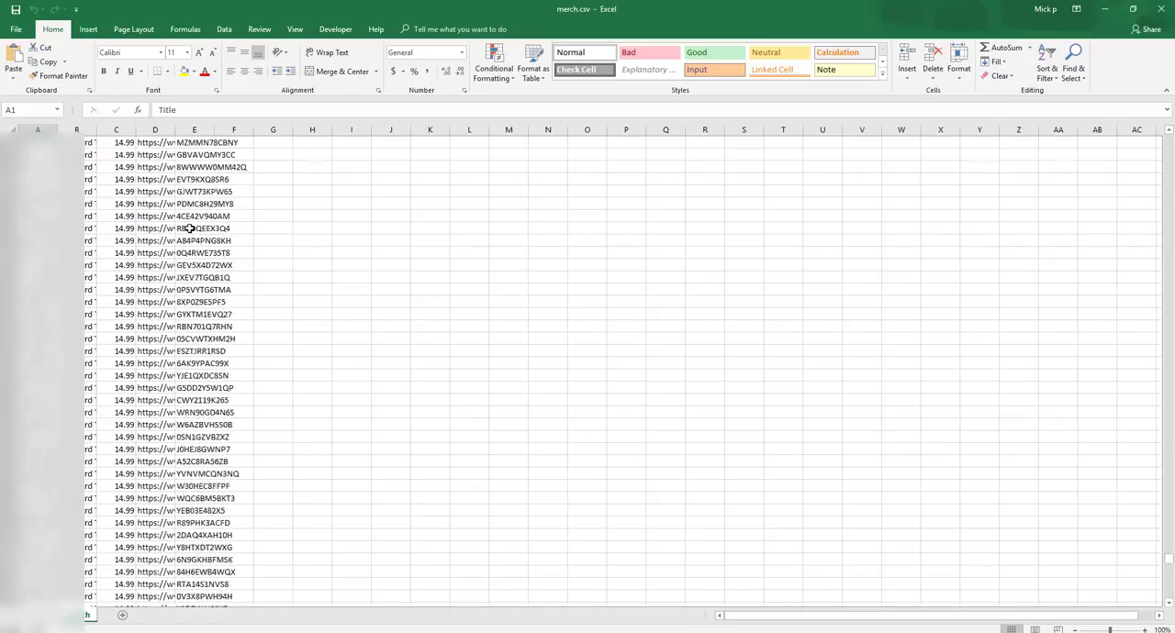
{"action": "scroll", "coordinate": [192, 229], "scroll_direction": "up", "scroll_amount": 15}
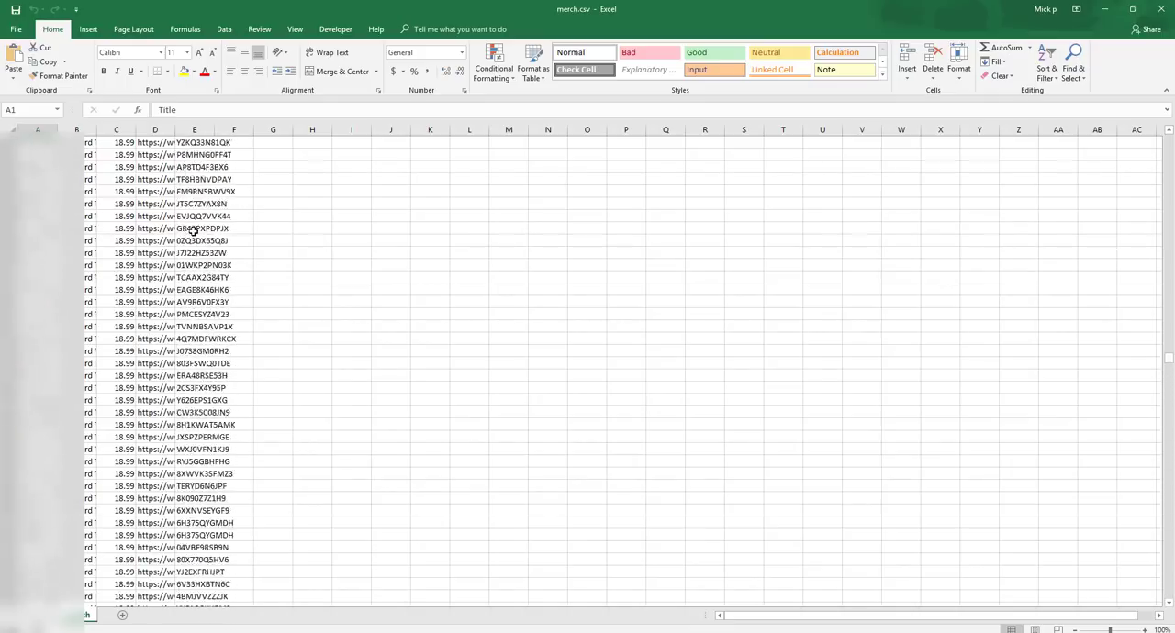
{"action": "scroll", "coordinate": [194, 231], "scroll_direction": "up", "scroll_amount": 10}
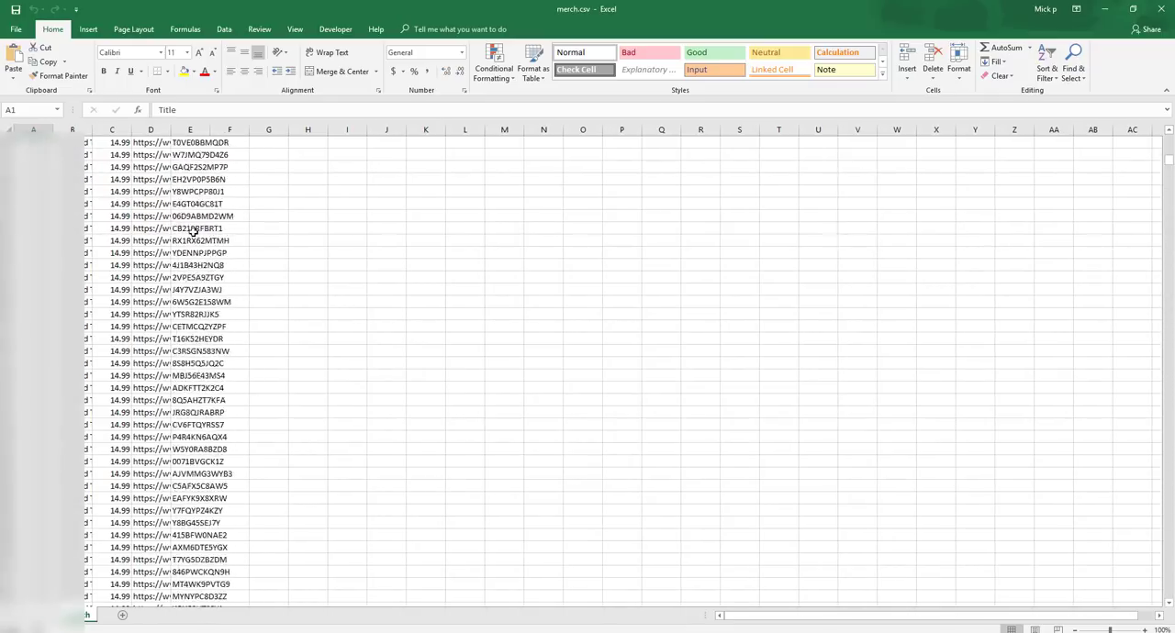
{"action": "scroll", "coordinate": [194, 230], "scroll_direction": "down", "scroll_amount": 1}
{"action": "scroll", "coordinate": [194, 230], "scroll_direction": "up", "scroll_amount": 1}
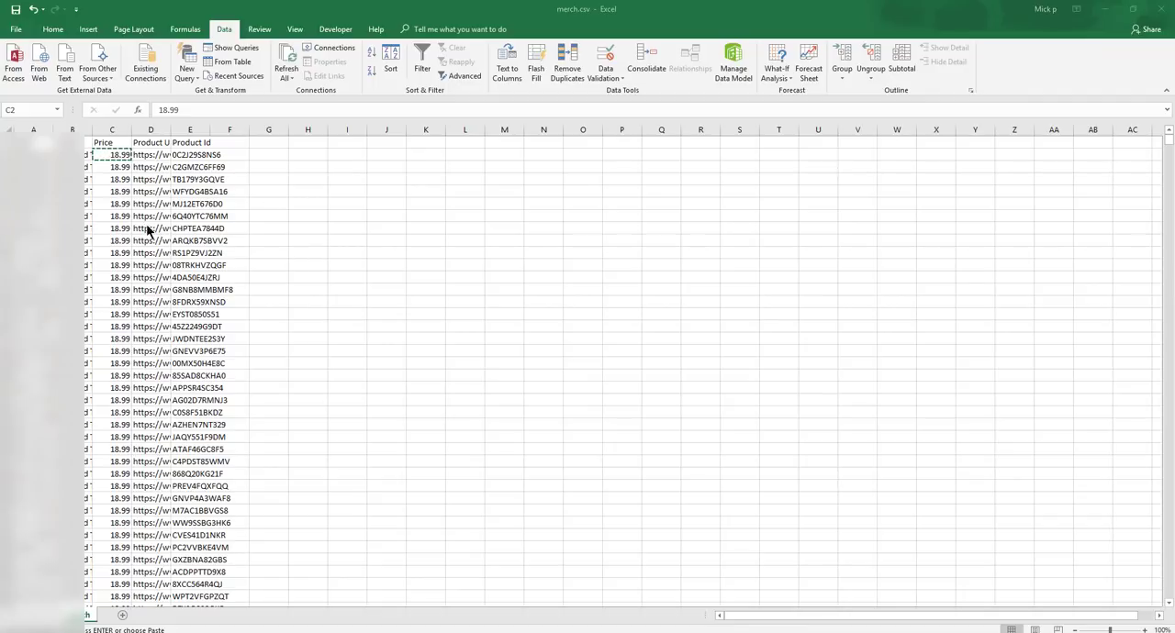
Paste the 18.99 price from C2 down the Price column to the last listing in merch.csv
{"action": "scroll", "coordinate": [134, 236], "scroll_direction": "down", "scroll_amount": 15}
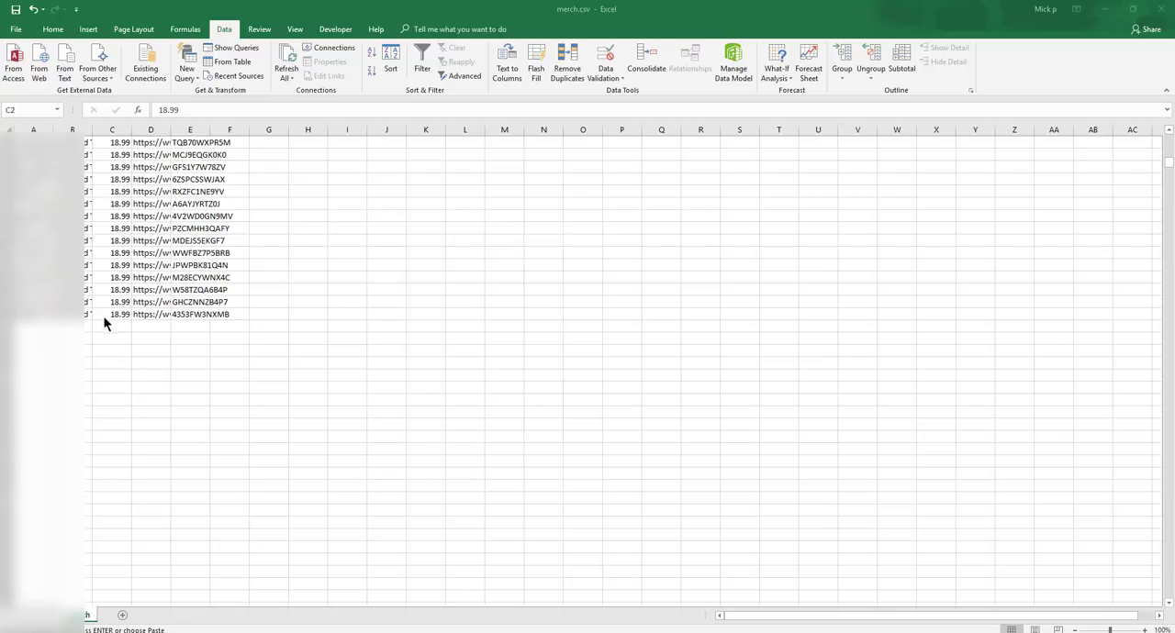
{"action": "scroll", "coordinate": [122, 313], "scroll_direction": "up", "scroll_amount": 15}
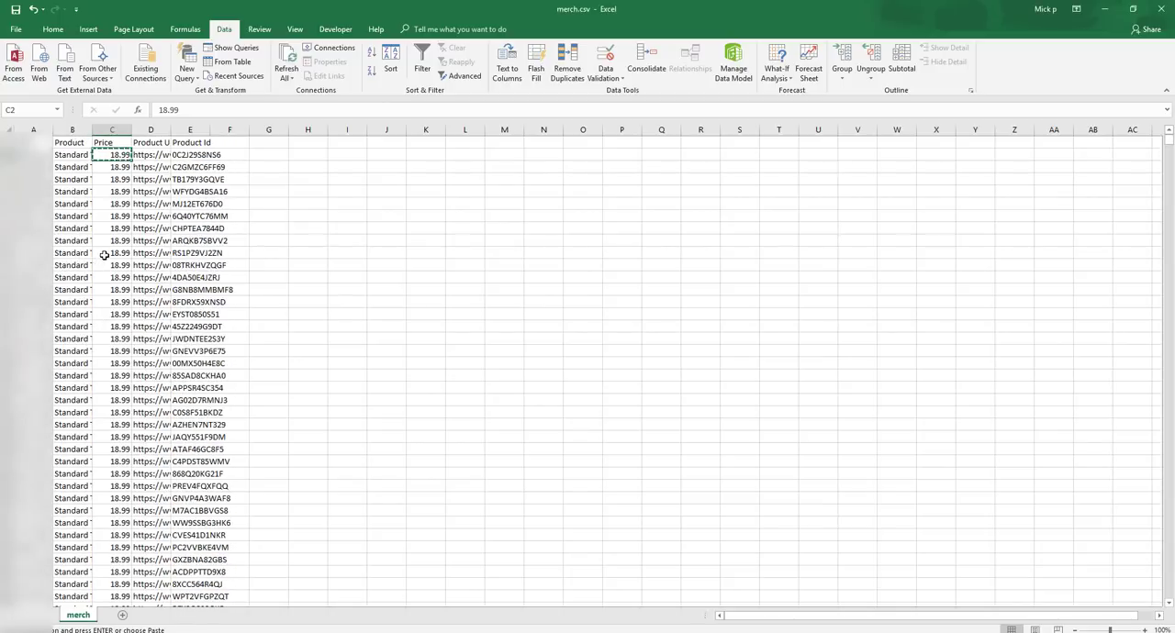
{"action": "scroll", "coordinate": [96, 257], "scroll_direction": "down", "scroll_amount": 18}
{"action": "key", "text": "ctrl+v"}
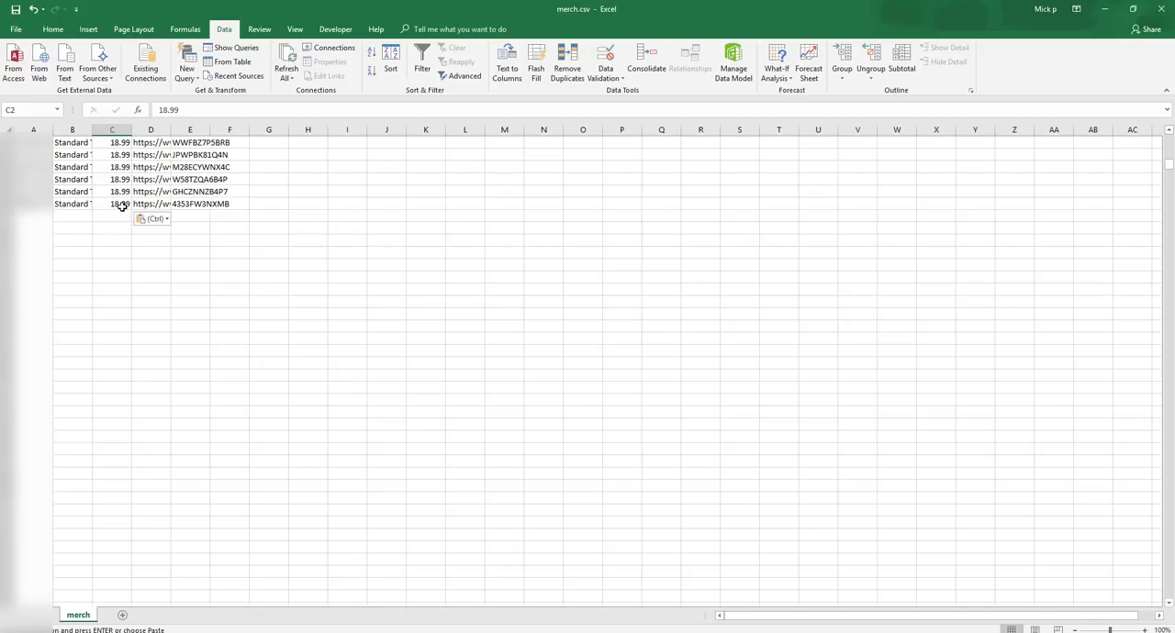
{"action": "scroll", "coordinate": [53, 199], "scroll_direction": "up", "scroll_amount": 20}
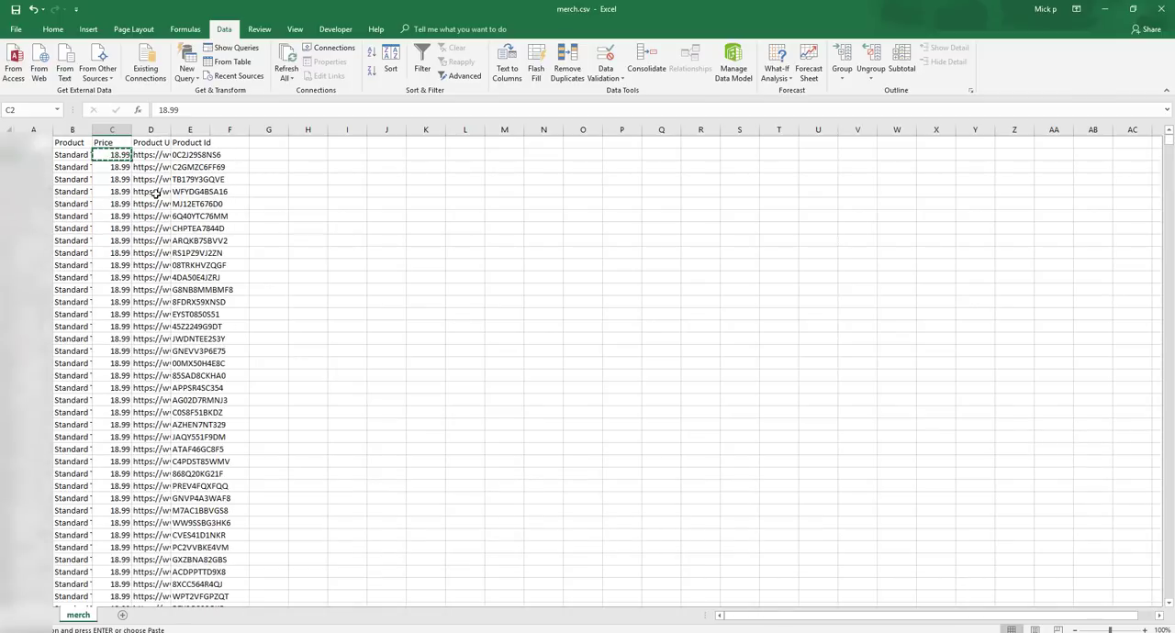
{"action": "scroll", "coordinate": [1166, 85], "scroll_direction": "up", "scroll_amount": 1}
Close the workbook and save its changes as merch.csv on the Desktop, replacing the existing file
{"action": "left_click", "coordinate": [1161, 9]}
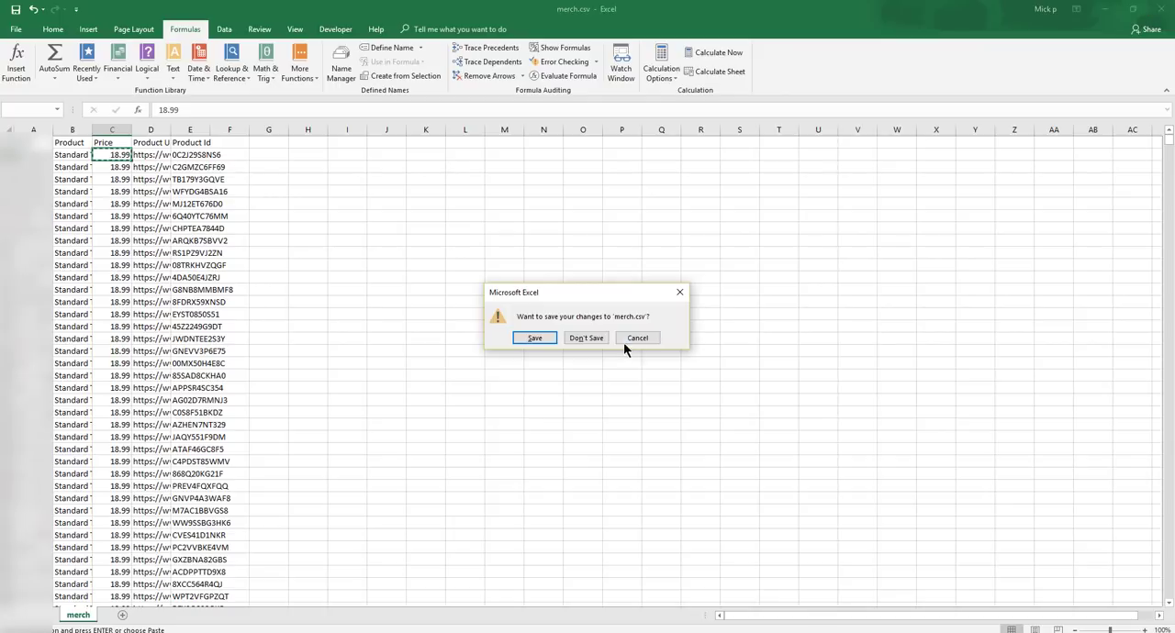
{"action": "left_click", "coordinate": [535, 339]}
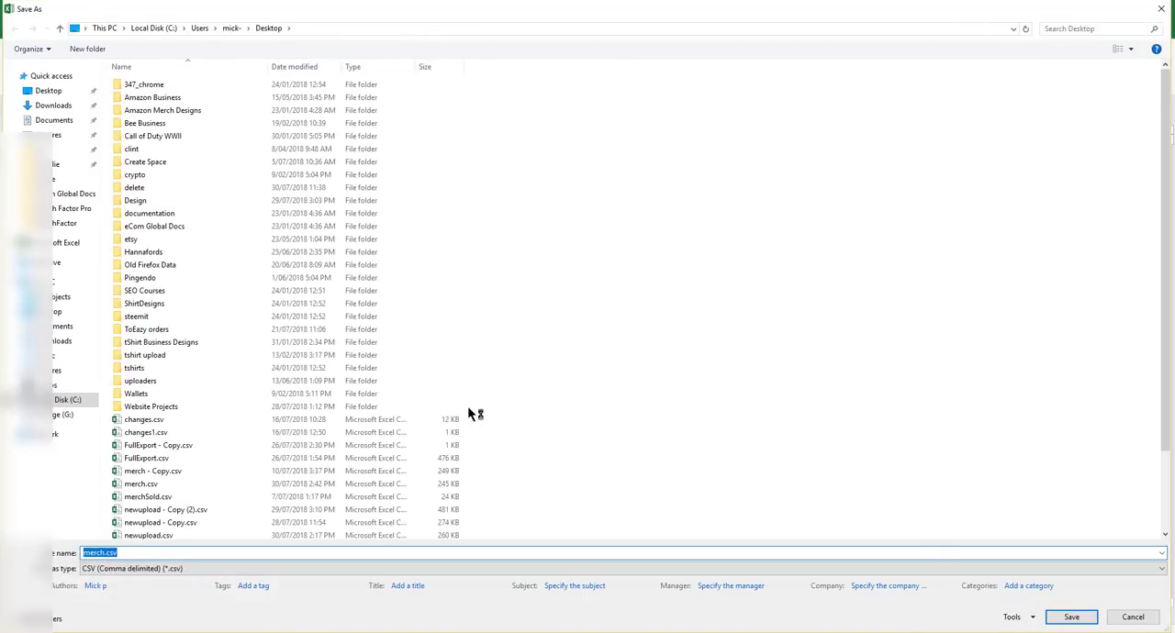
{"action": "left_click", "coordinate": [1072, 617]}
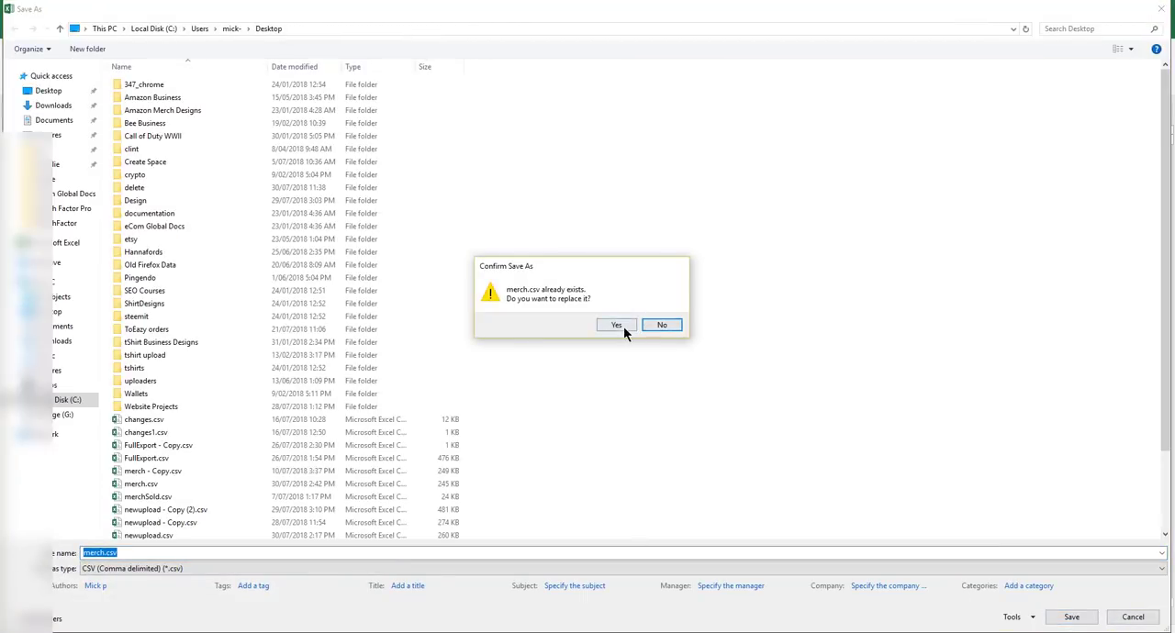
{"action": "left_click", "coordinate": [616, 325]}
{"action": "left_click", "coordinate": [538, 362]}
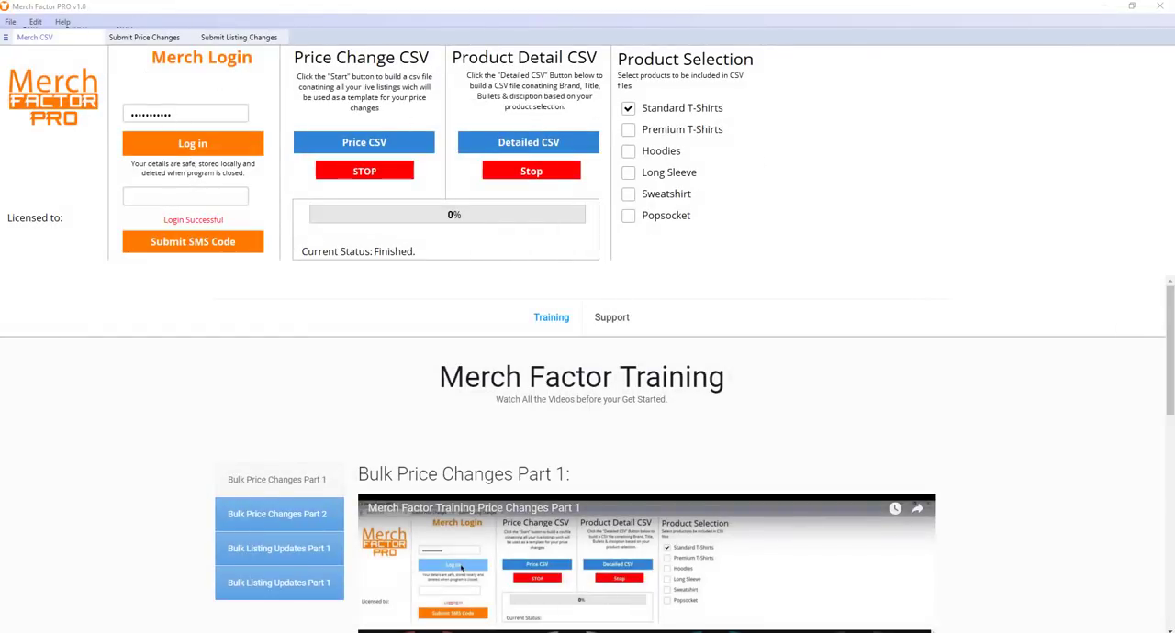
Switch to Merch Factor PRO and upload merch.csv from the Desktop as the price changes file
{"action": "left_click", "coordinate": [156, 41]}
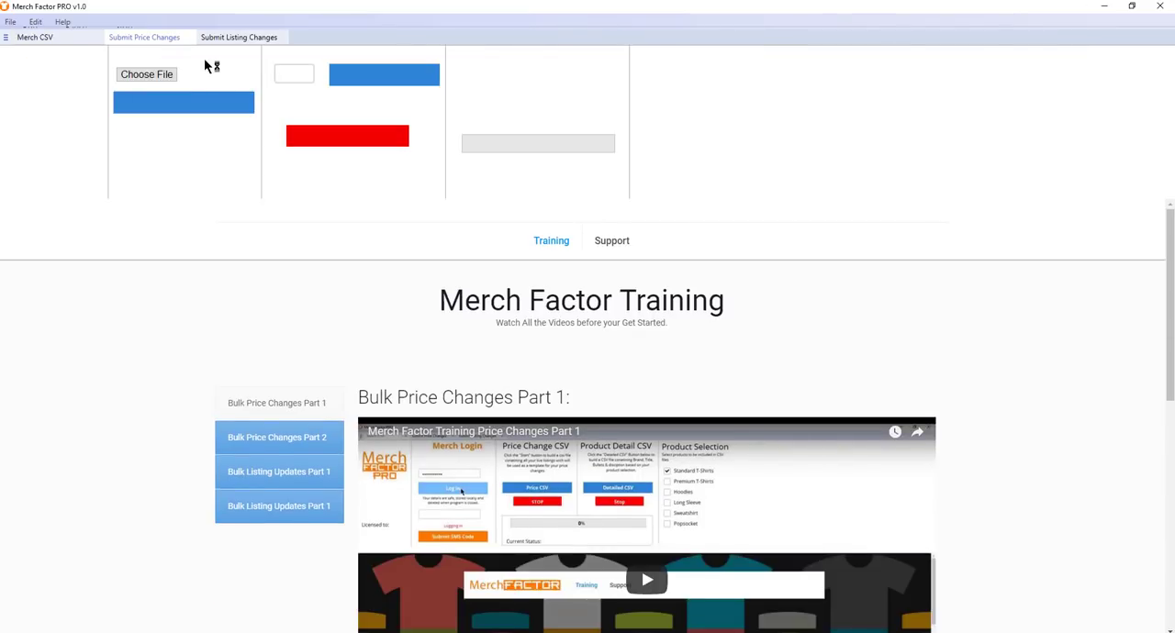
{"action": "left_click", "coordinate": [157, 75]}
{"action": "left_click", "coordinate": [273, 84]}
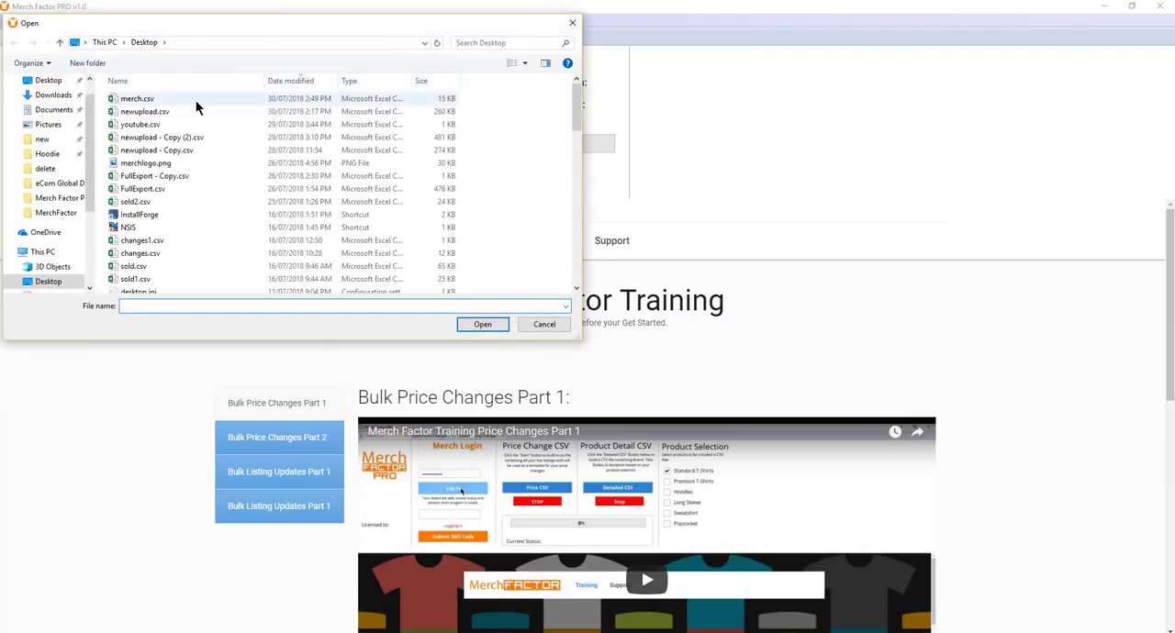
{"action": "double_click", "coordinate": [195, 100]}
{"action": "left_click", "coordinate": [183, 101]}
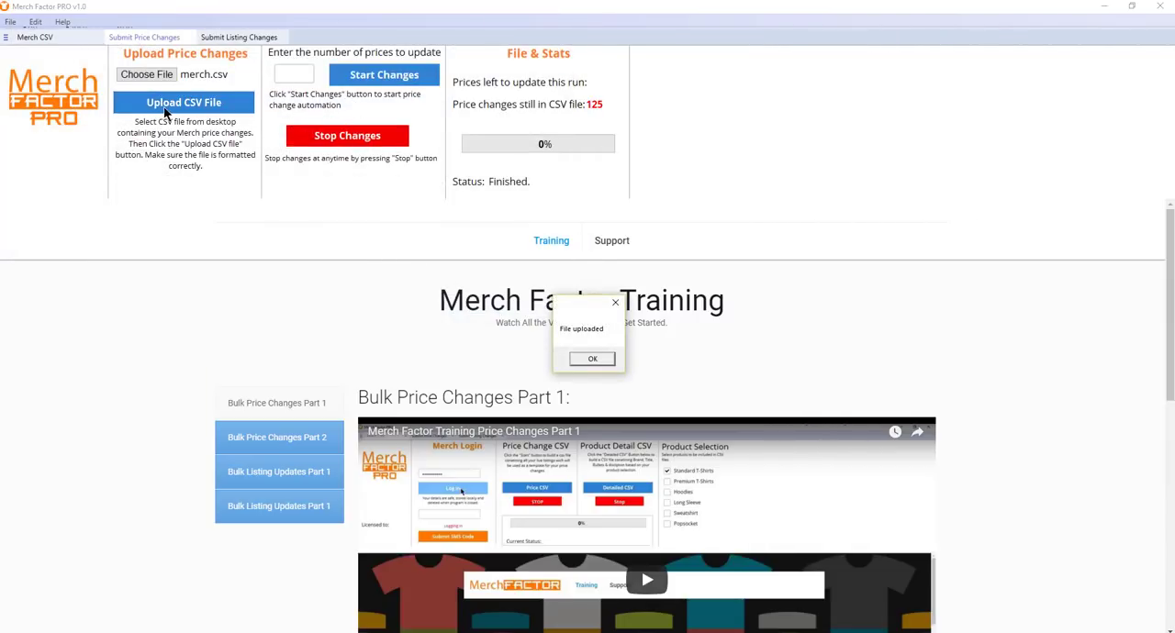
{"action": "left_click", "coordinate": [587, 358]}
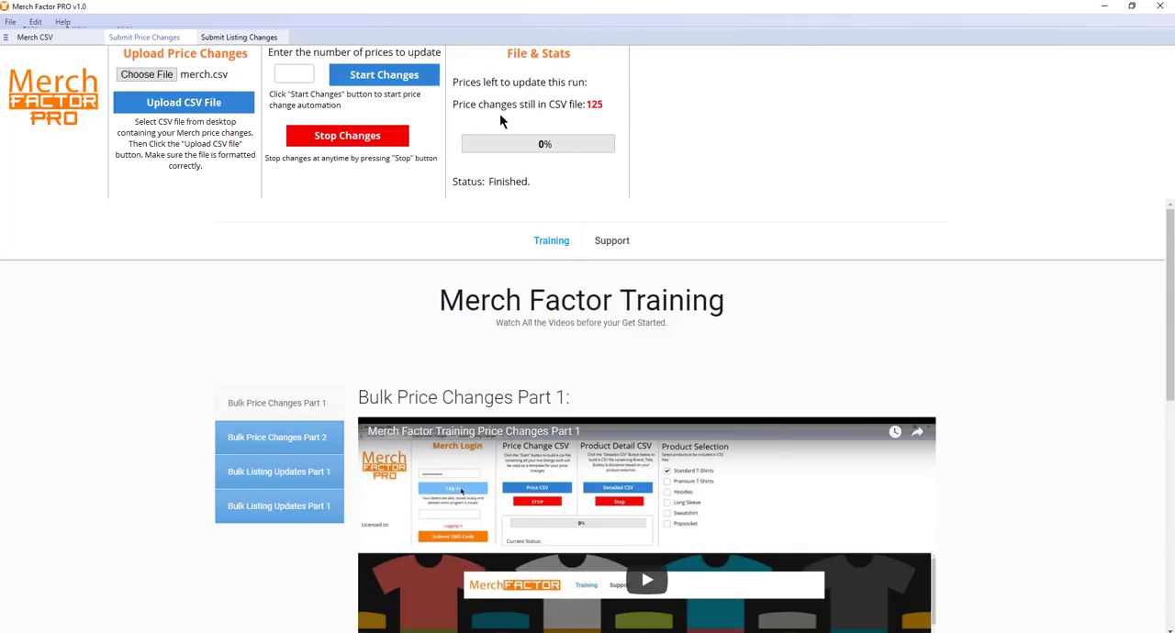
Set the number of prices to update to 125, run the price changes and dismiss the completion message
{"action": "left_click", "coordinate": [292, 74]}
{"action": "type", "text": "125"}
{"action": "left_click", "coordinate": [406, 78]}
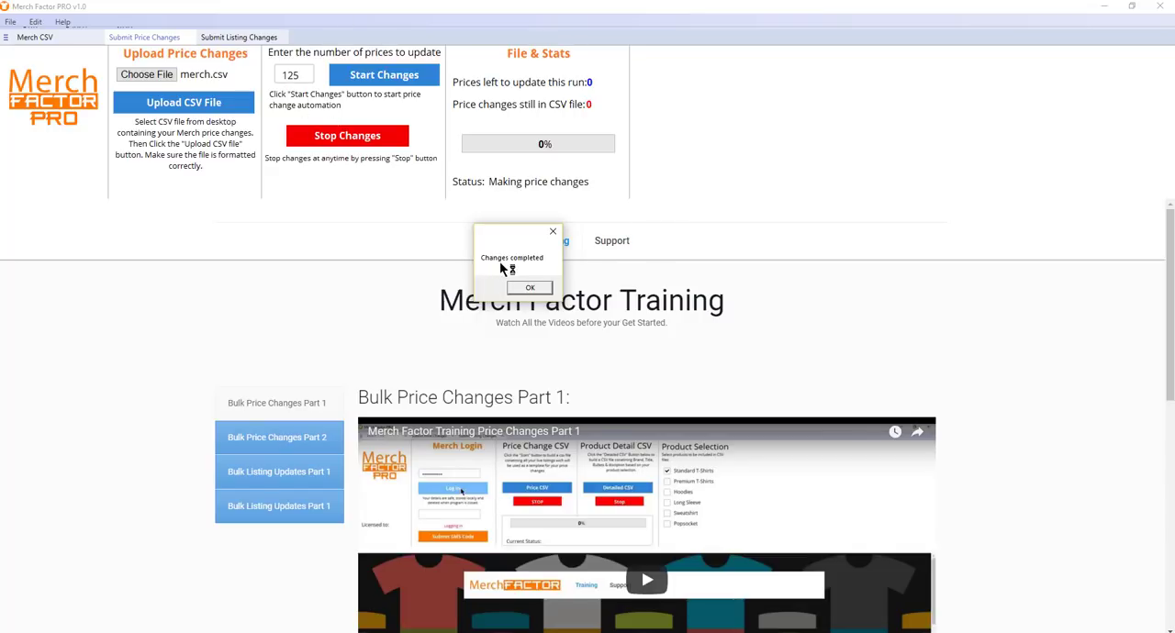
{"action": "left_click", "coordinate": [529, 288]}
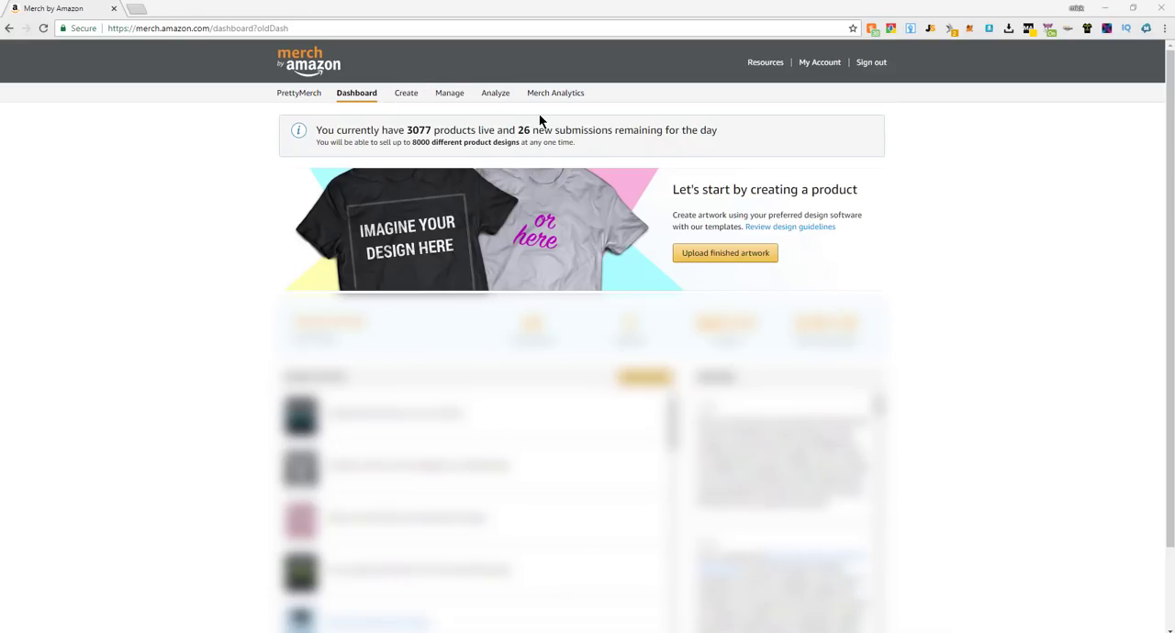
Switch to Merch by Amazon, open the product management page, sign in again, and check the products' list prices and statuses
{"action": "left_click", "coordinate": [450, 94]}
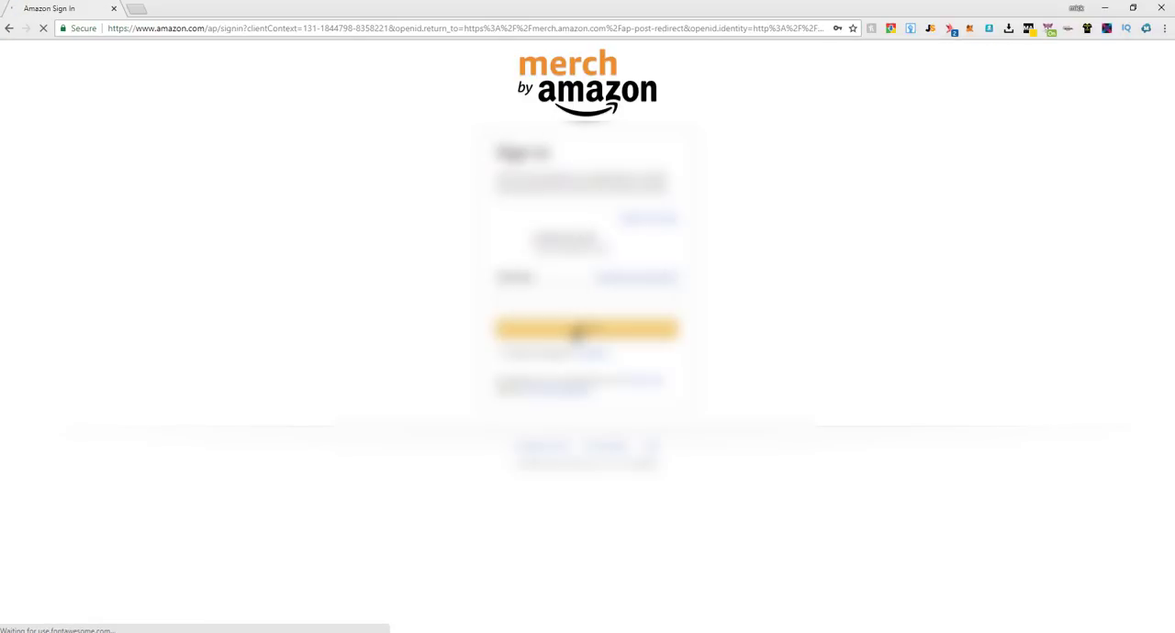
{"action": "left_click", "coordinate": [582, 332]}
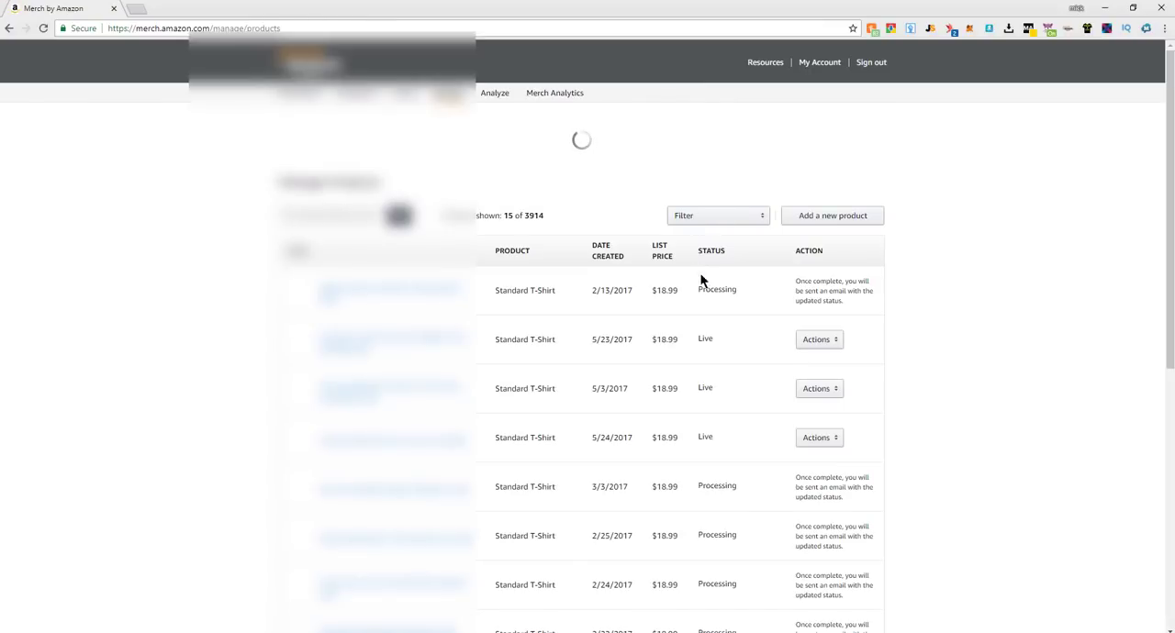
{"action": "left_click", "coordinate": [747, 214]}
{"action": "left_click", "coordinate": [848, 281]}
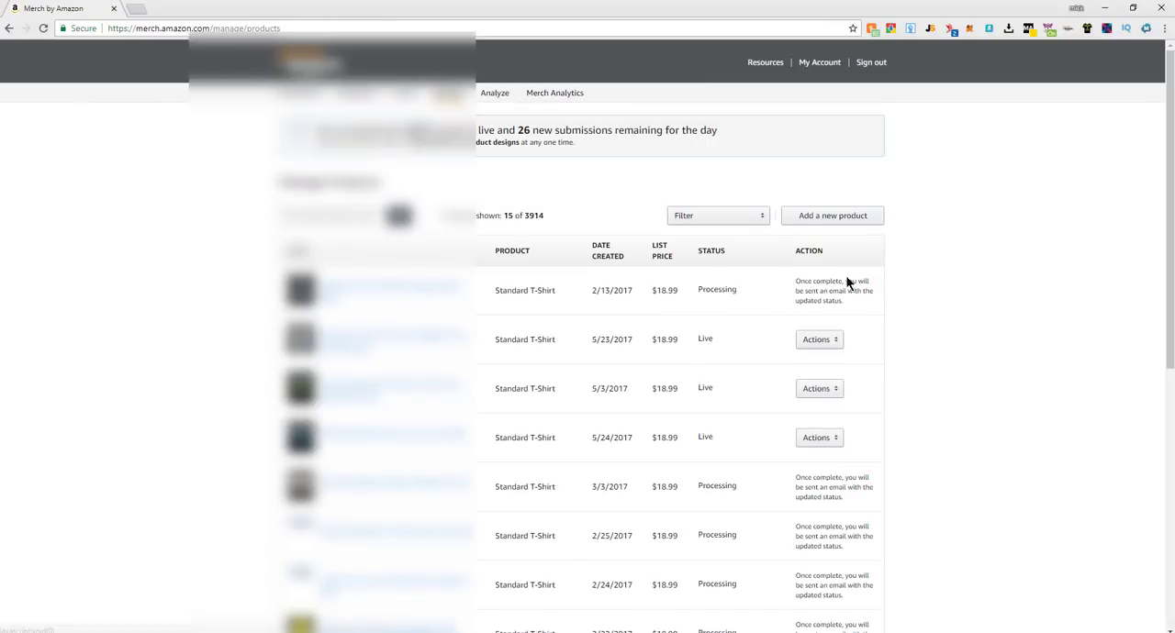
{"action": "scroll", "coordinate": [718, 289], "scroll_direction": "down", "scroll_amount": 3}
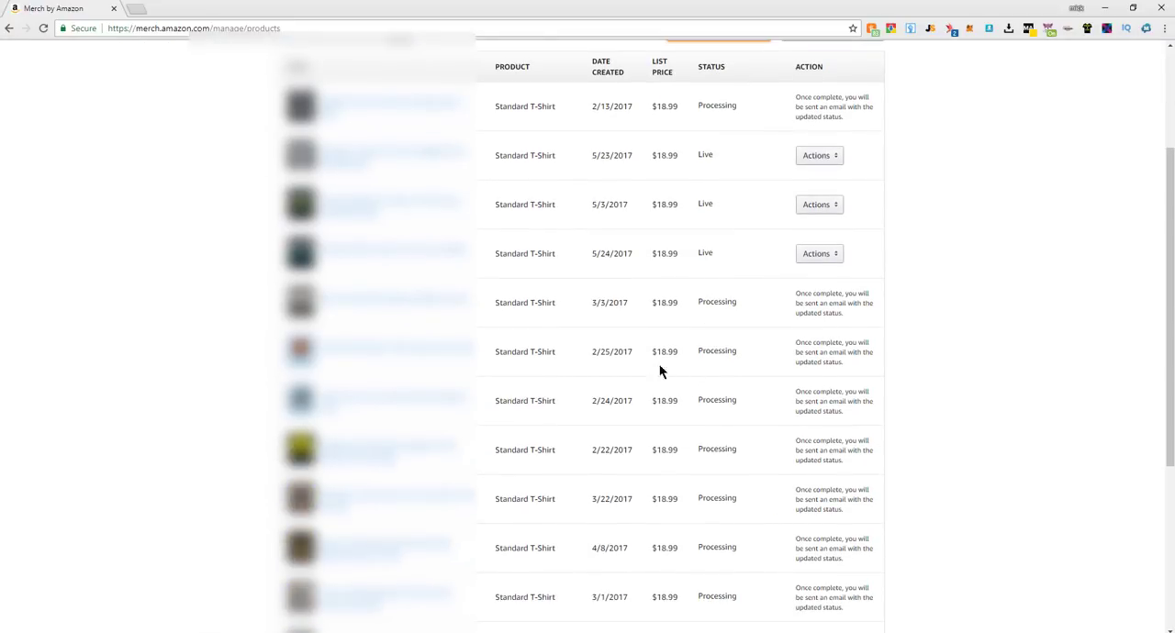
{"action": "scroll", "coordinate": [688, 248], "scroll_direction": "down", "scroll_amount": 3}
{"action": "scroll", "coordinate": [713, 361], "scroll_direction": "down", "scroll_amount": 2}
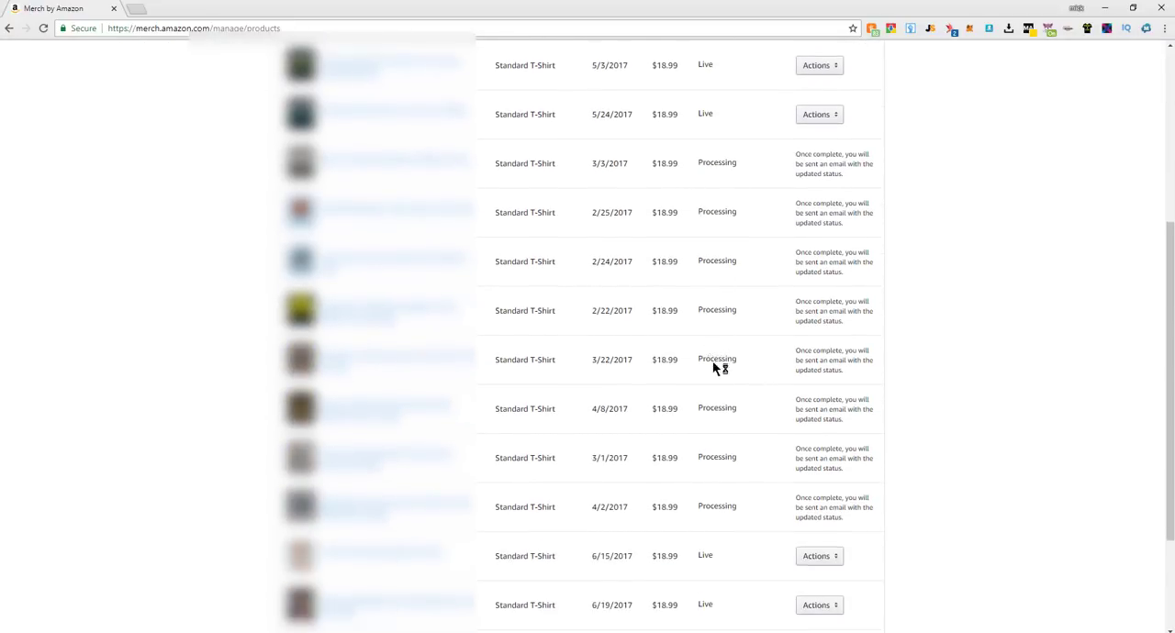
{"action": "scroll", "coordinate": [720, 419], "scroll_direction": "up", "scroll_amount": 8}
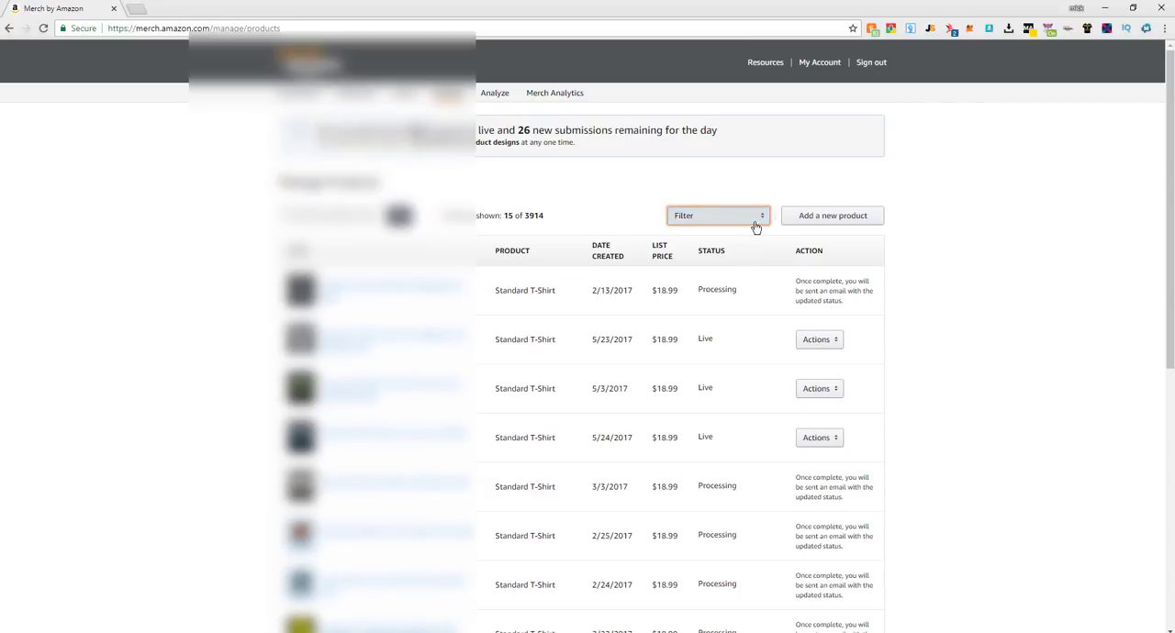
Filter the managed products by Processing status and review the list prices of the filtered listings
{"action": "left_click", "coordinate": [754, 225]}
{"action": "left_click", "coordinate": [716, 292]}
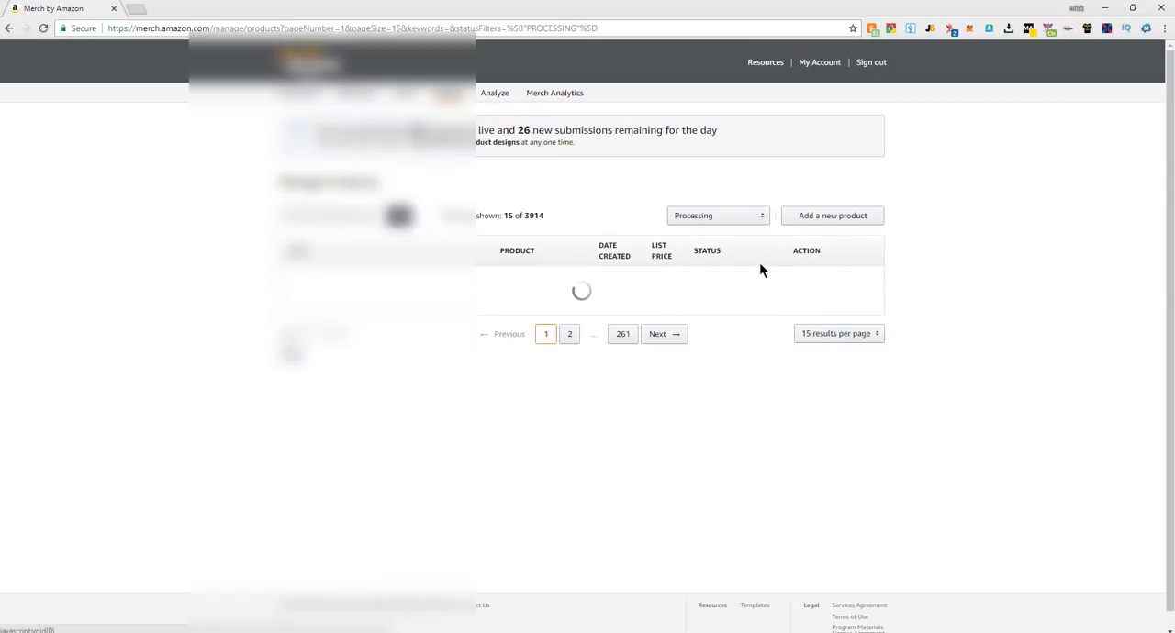
{"action": "scroll", "coordinate": [746, 264], "scroll_direction": "down", "scroll_amount": 5}
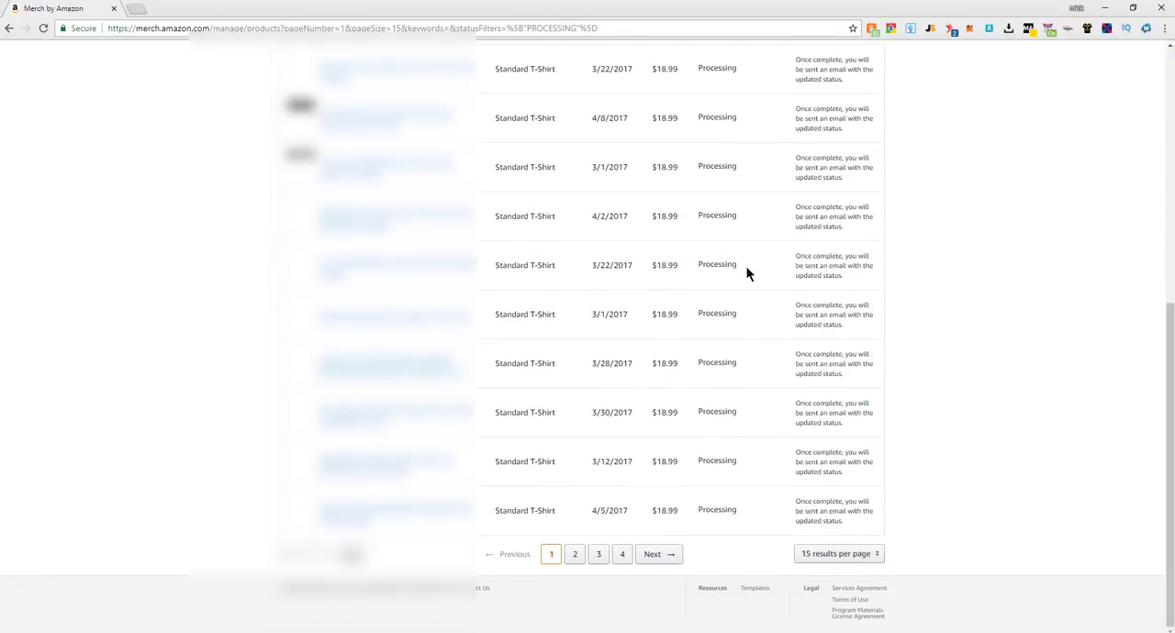
{"action": "scroll", "coordinate": [733, 432], "scroll_direction": "up", "scroll_amount": 5}
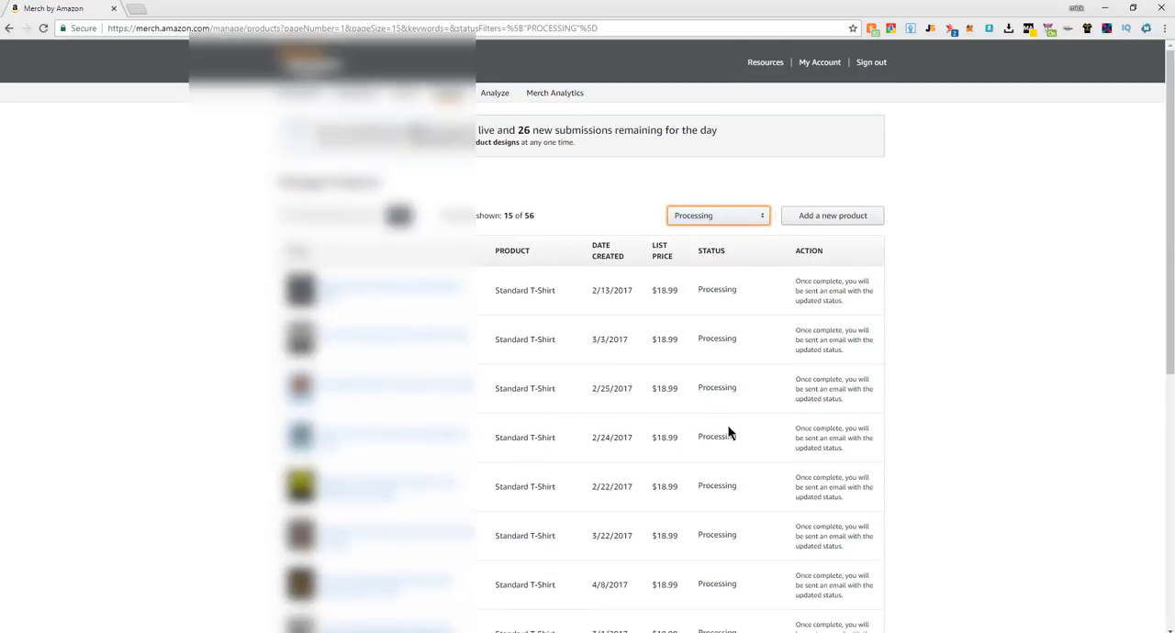
{"action": "scroll", "coordinate": [731, 404], "scroll_direction": "down", "scroll_amount": 5}
{"action": "scroll", "coordinate": [732, 400], "scroll_direction": "up", "scroll_amount": 5}
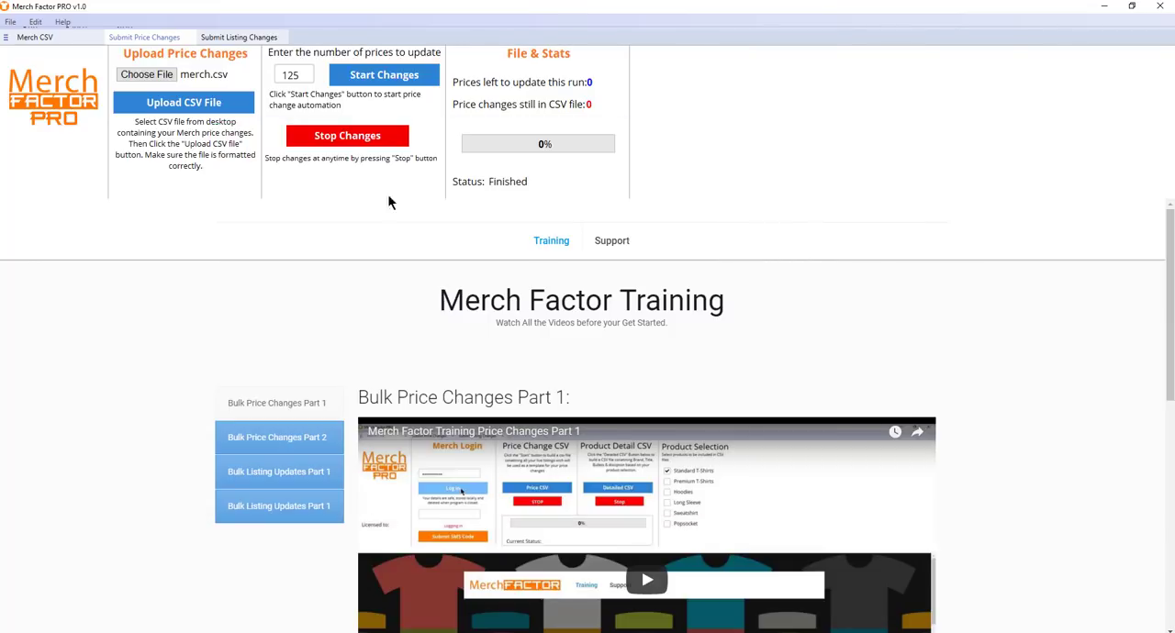
Switch back to Merch Factor PRO and open the section for submitting listing changes
{"action": "left_click", "coordinate": [246, 37]}
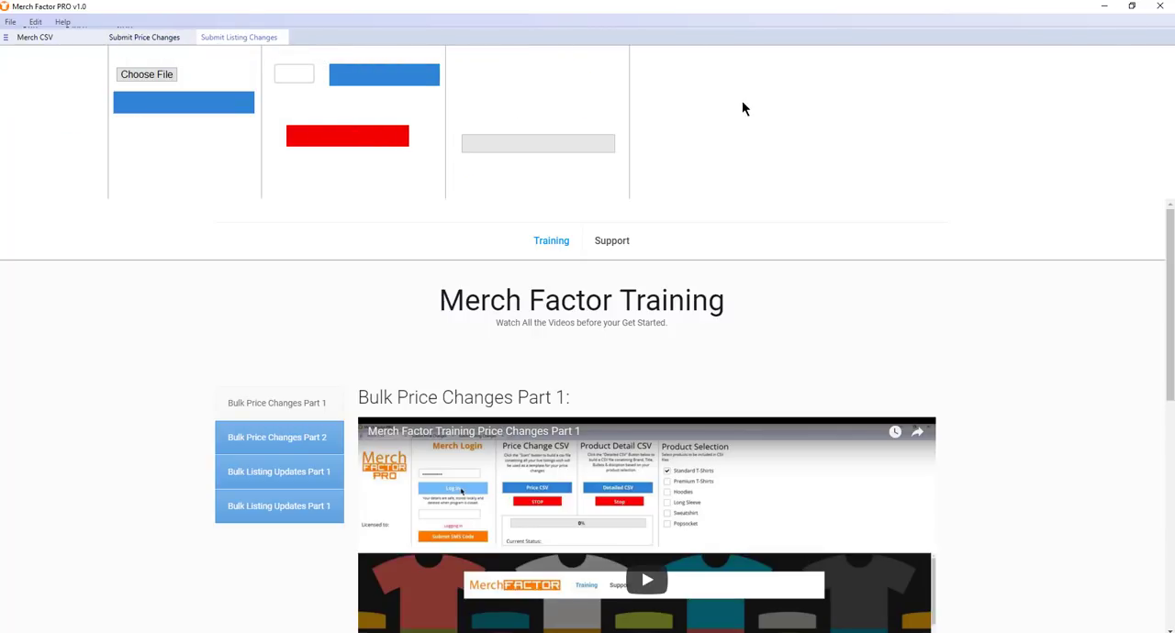